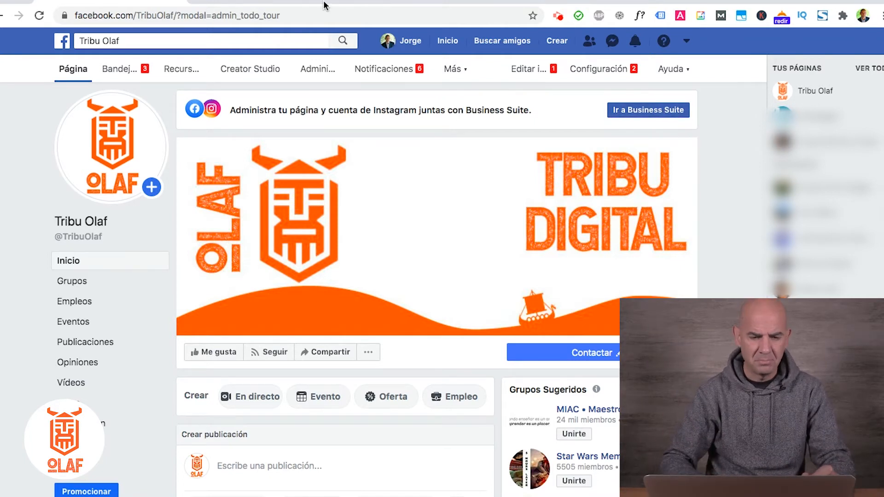
Open business.facebook.com in a new browser tab.
click(201, 1)
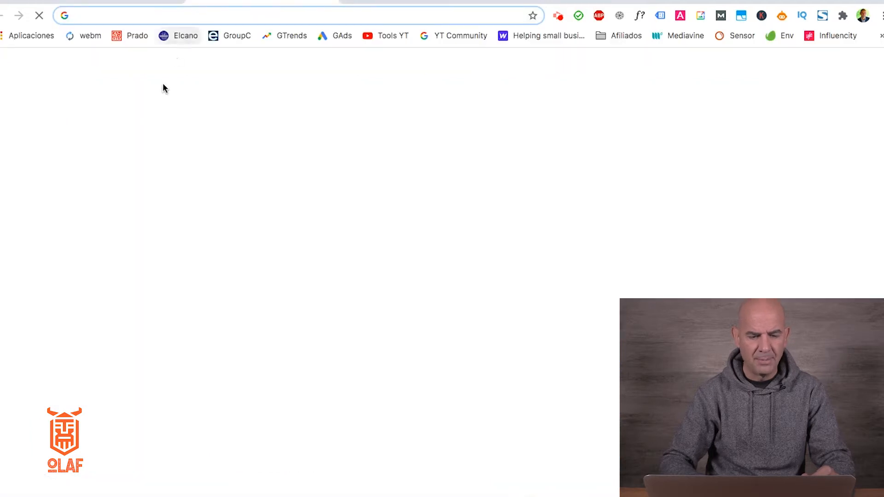
text(business)
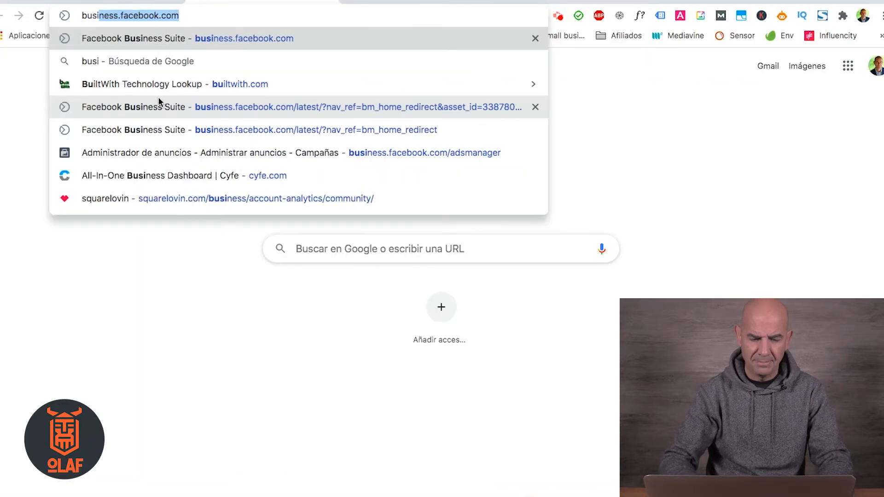
text(.facebook)
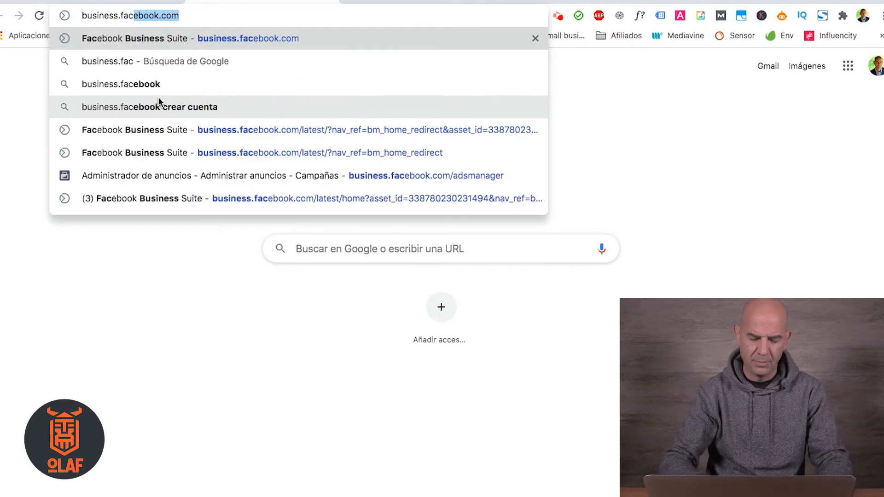
text(.com)
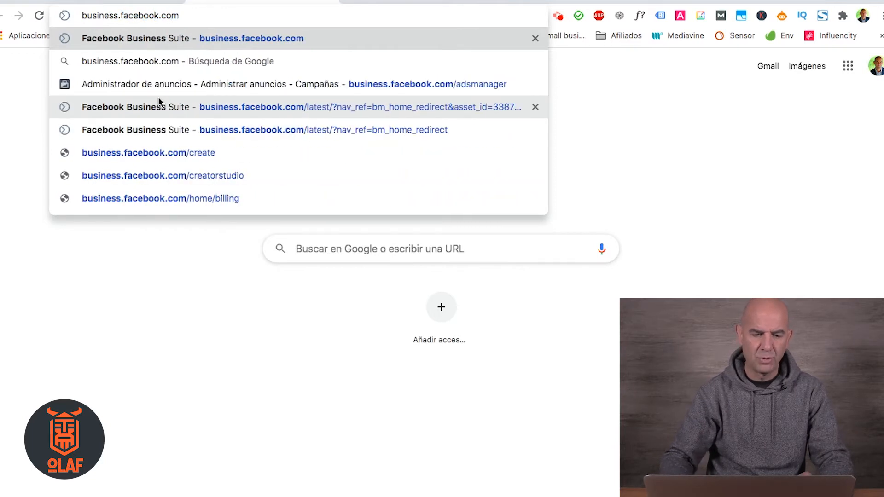
key(Return)
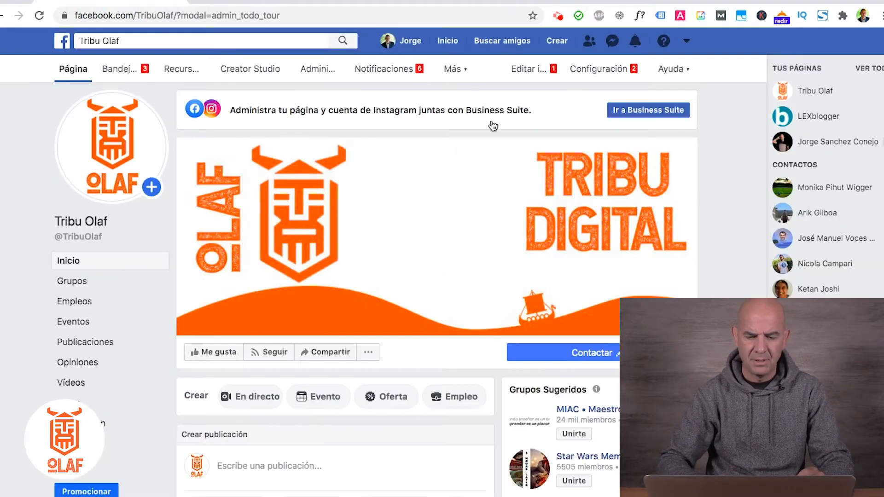
Go to Business Suite from the Tribu Olaf page and open its Audiencias tool.
click(675, 111)
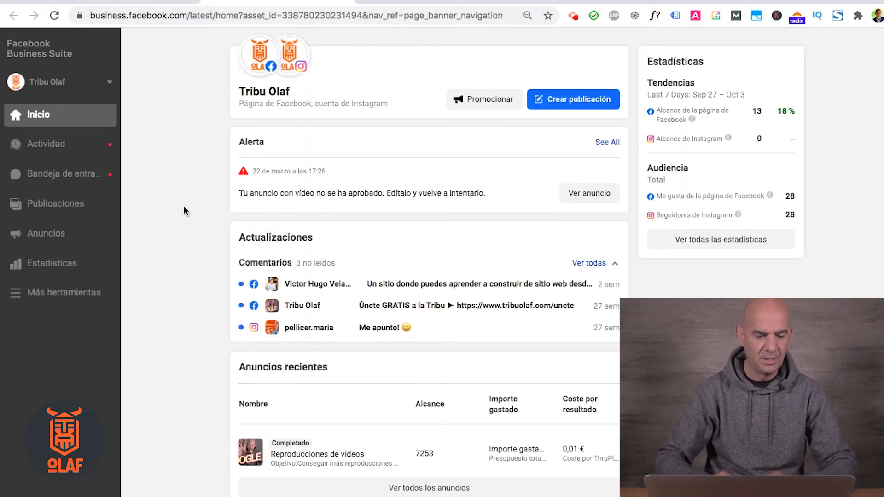
click(54, 297)
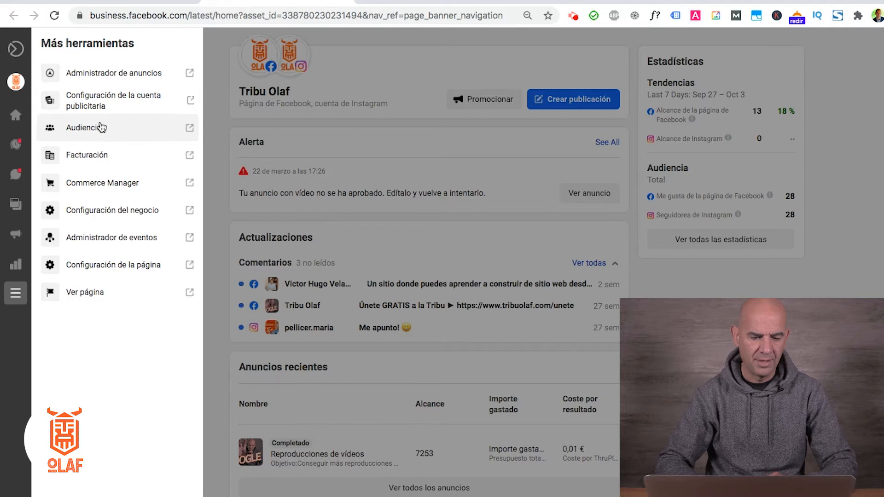
click(127, 133)
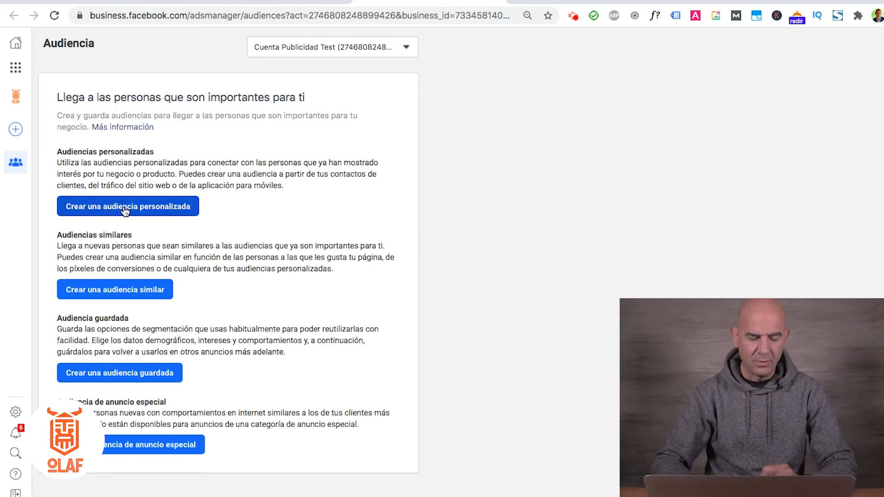
Begin creating a custom audience and review the available audience sources.
click(127, 211)
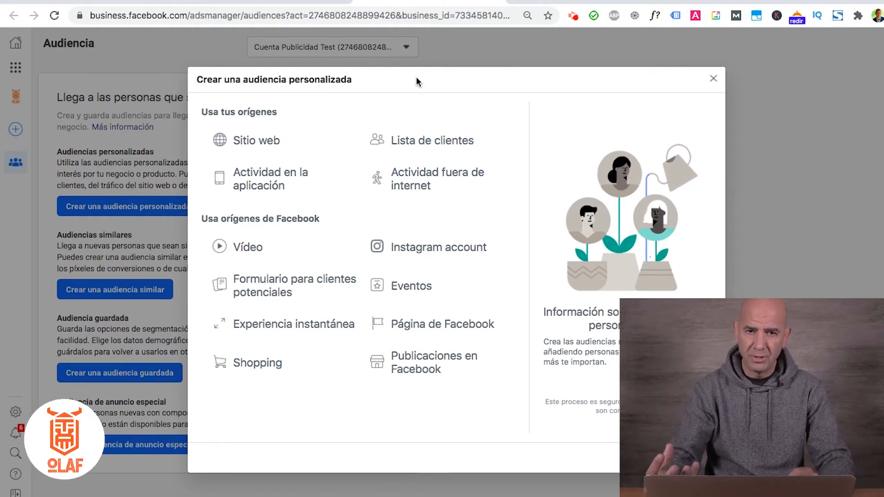
mouse_move(411, 145)
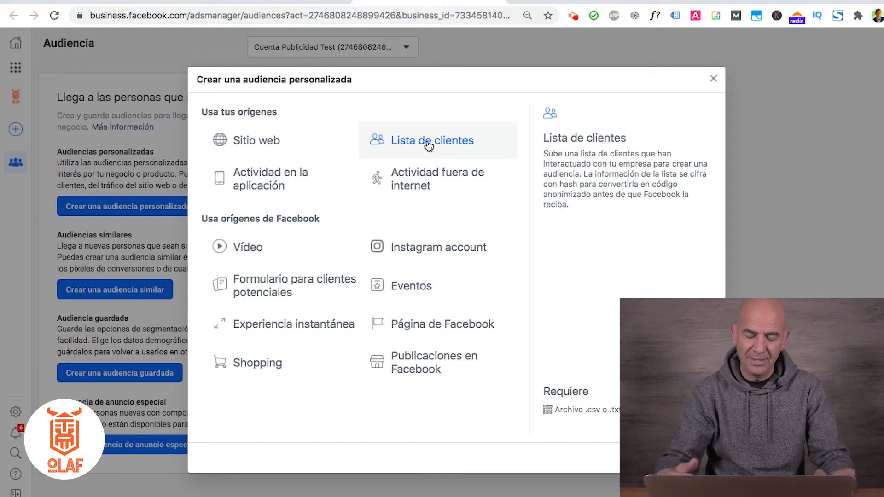
mouse_move(272, 143)
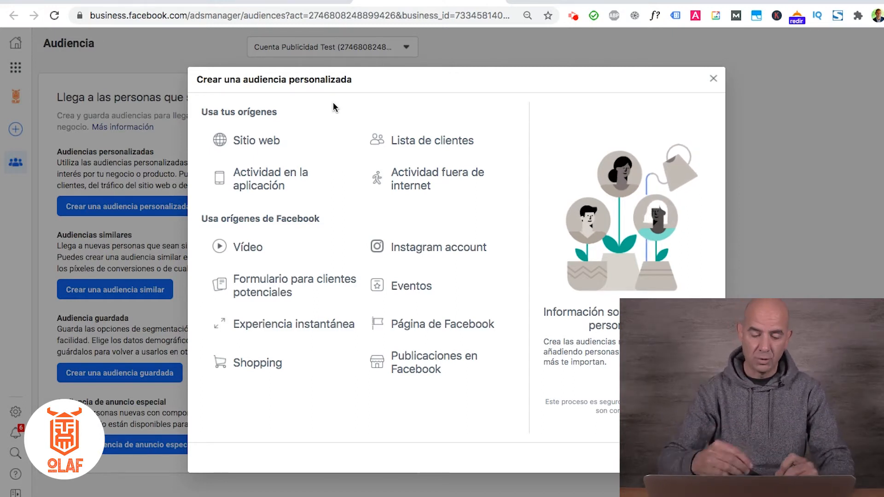
mouse_move(290, 247)
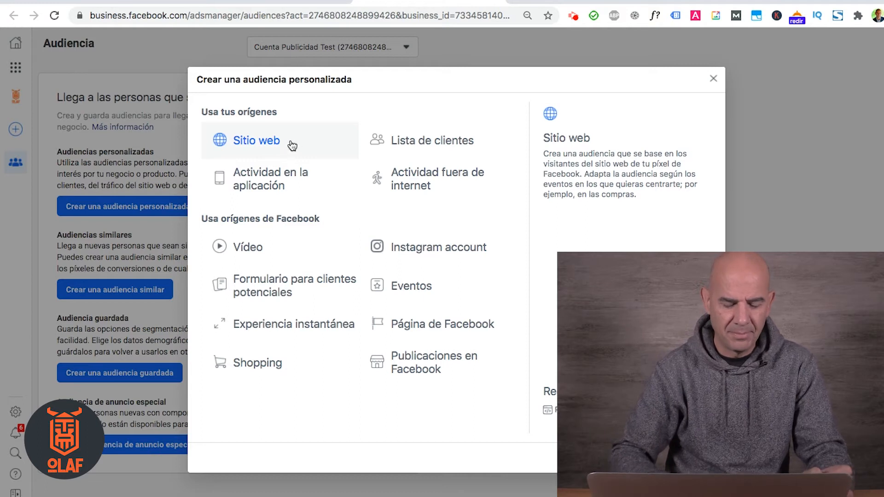
Choose Sitio web as the audience source and set the all-website-visitors window to the last 180 days.
click(290, 144)
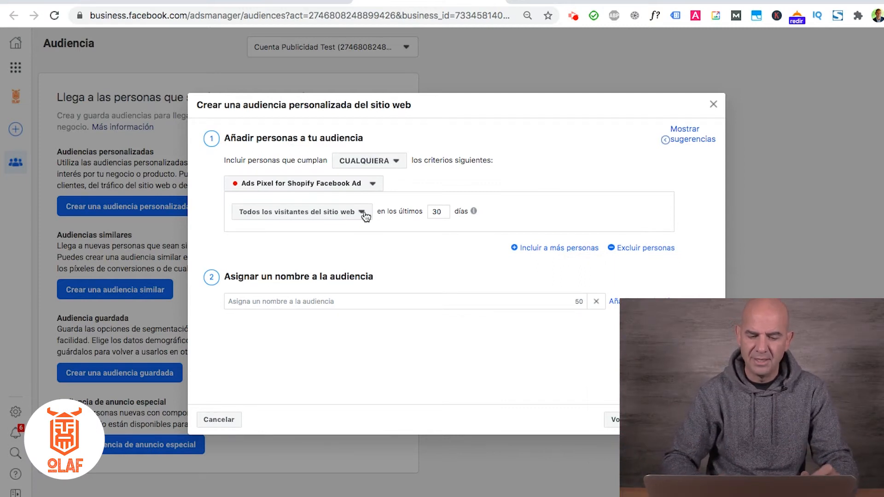
click(436, 213)
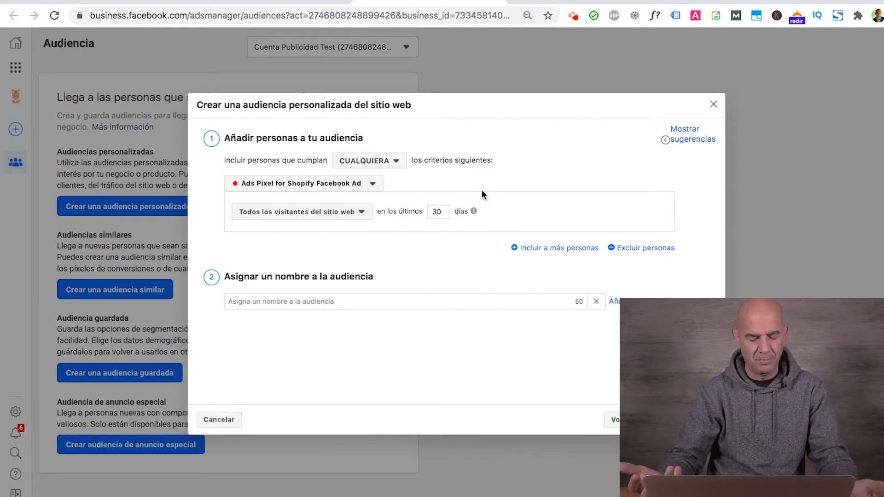
key(BackSpace)
text(6)
key(BackSpace)
text(9)
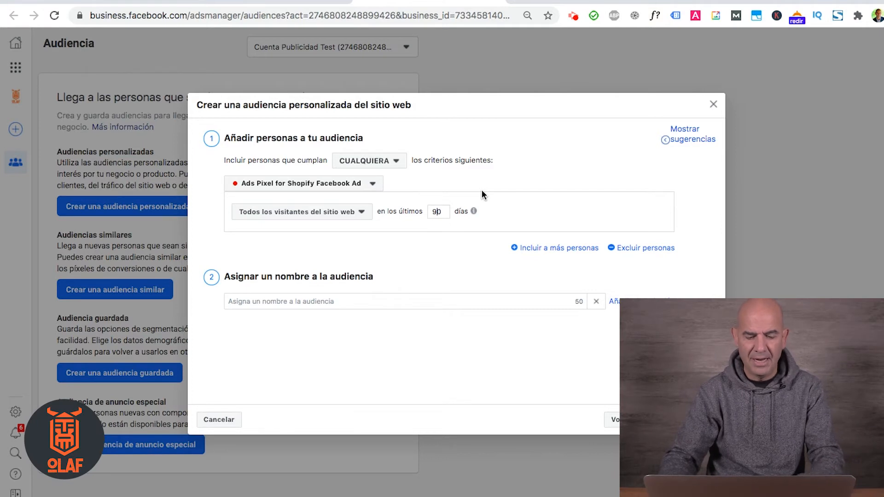
key(BackSpace)
text(18)
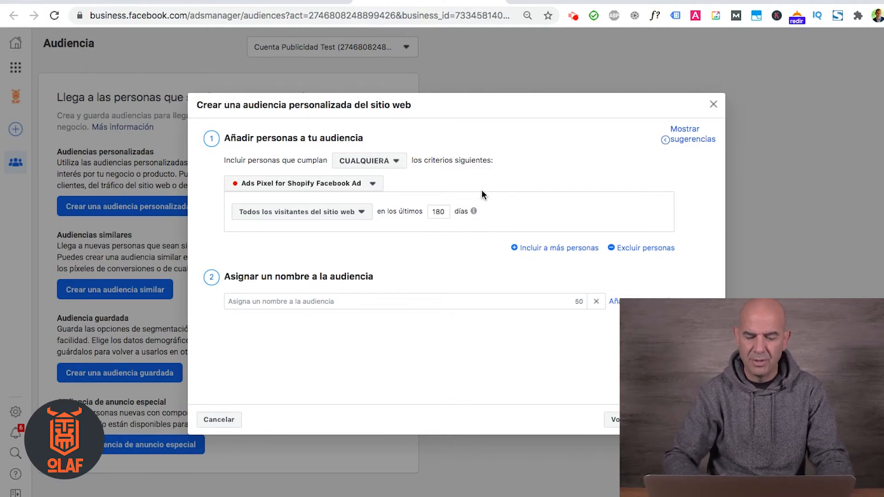
mouse_move(474, 212)
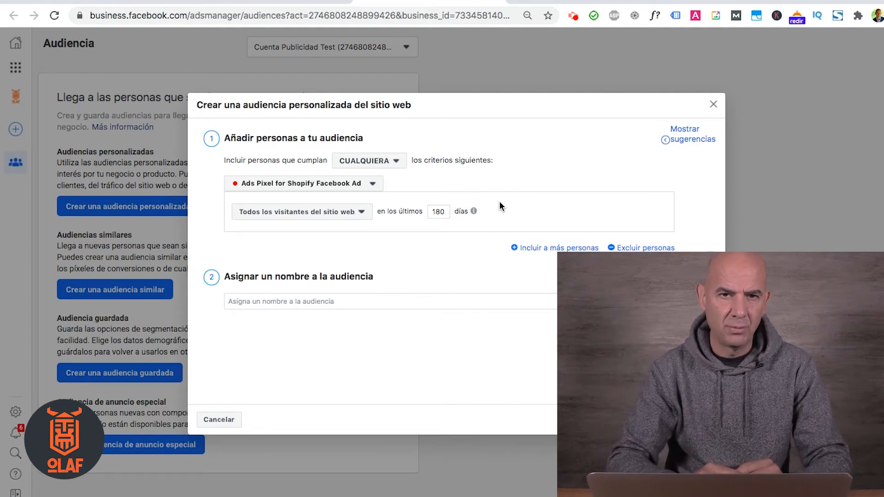
Change the visitor criterion to people who have visited specific web pages, and return to the audience source selection.
click(363, 216)
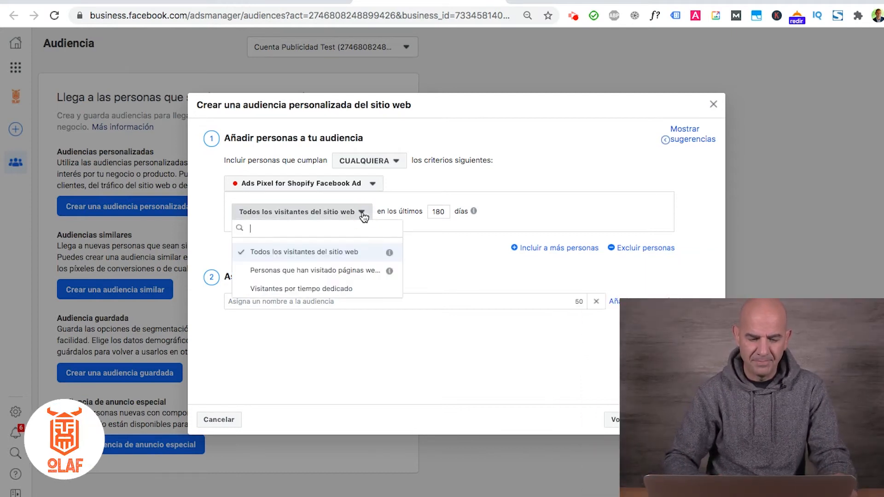
click(344, 272)
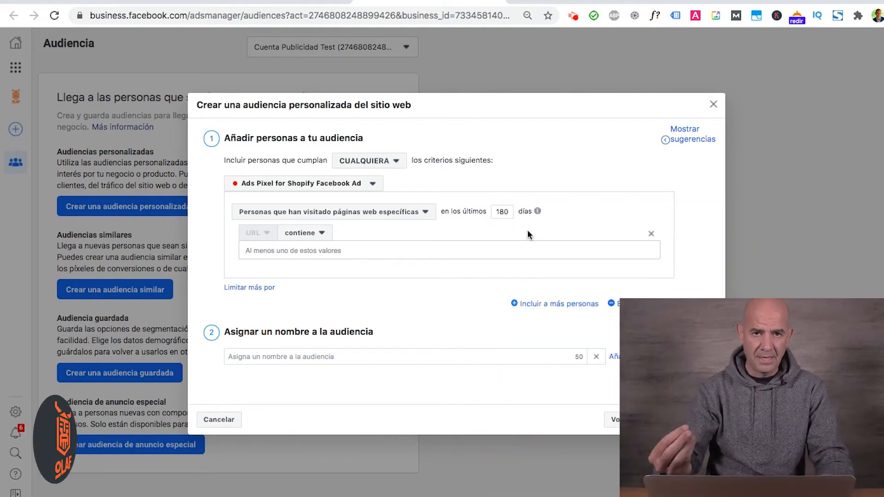
click(619, 420)
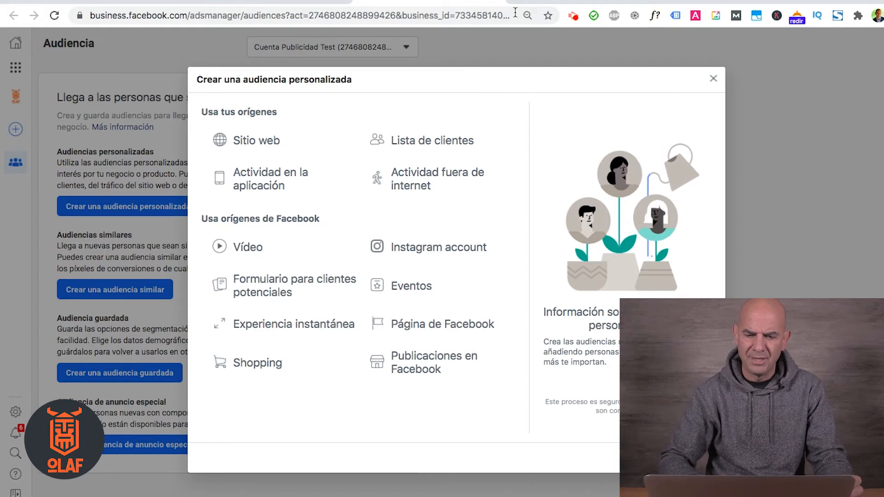
Open Facebook Business Suite in a new browser tab and launch Administrador de anuncios from its additional tools.
key(super+t)
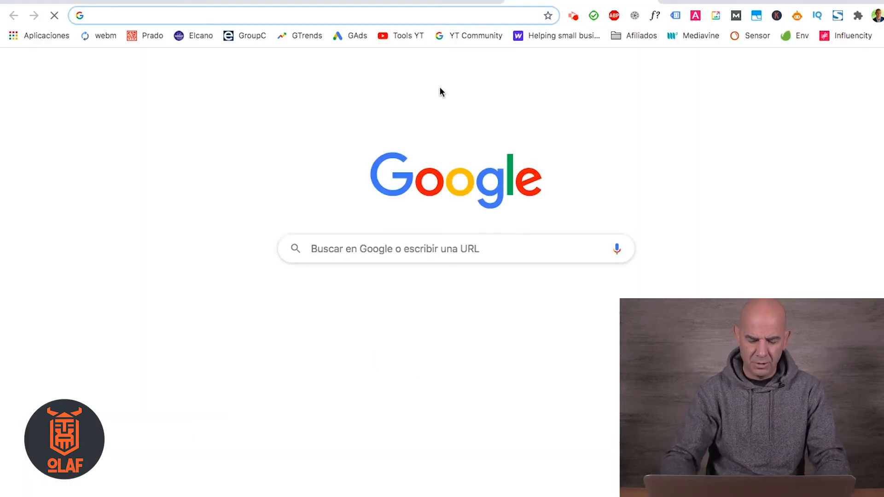
text(busi)
click(440, 86)
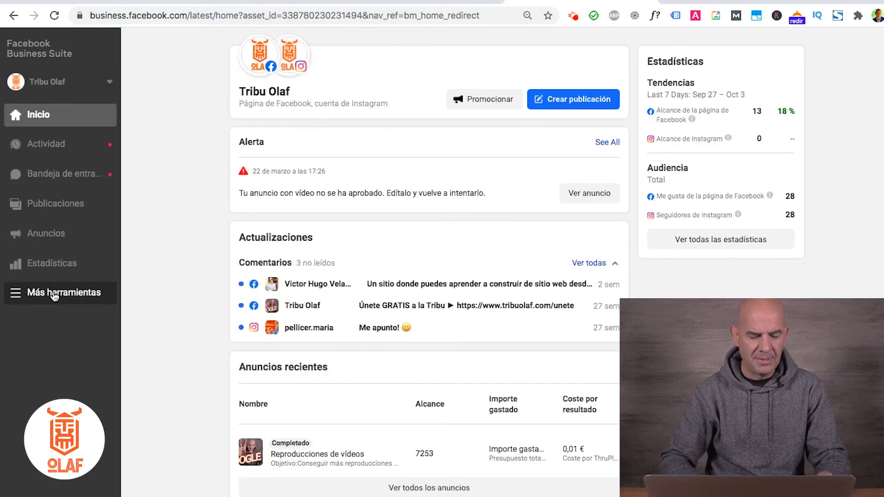
click(54, 293)
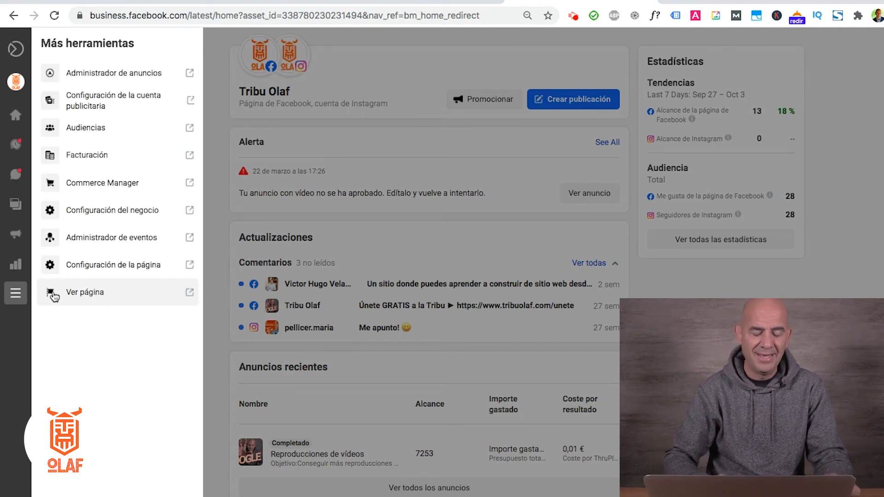
click(129, 76)
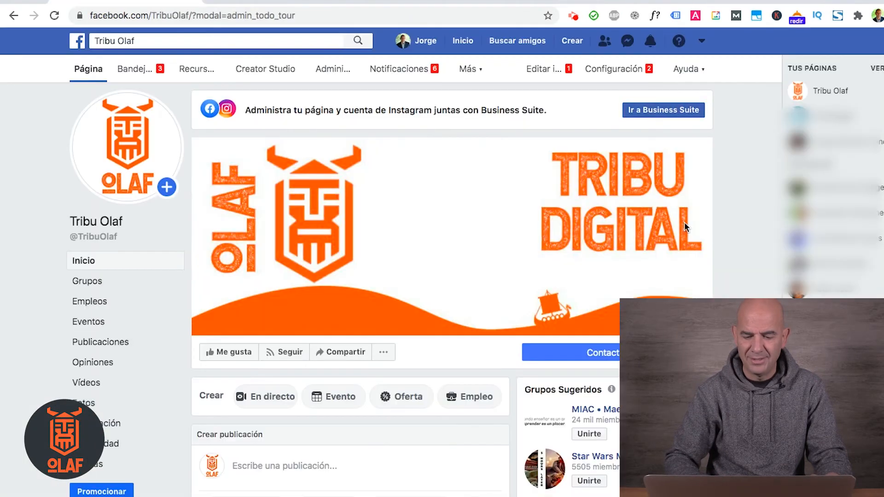
Look through the posts published on the Tribu Olaf Facebook page.
scroll(350, 290, down, 15)
scroll(350, 290, down, 20)
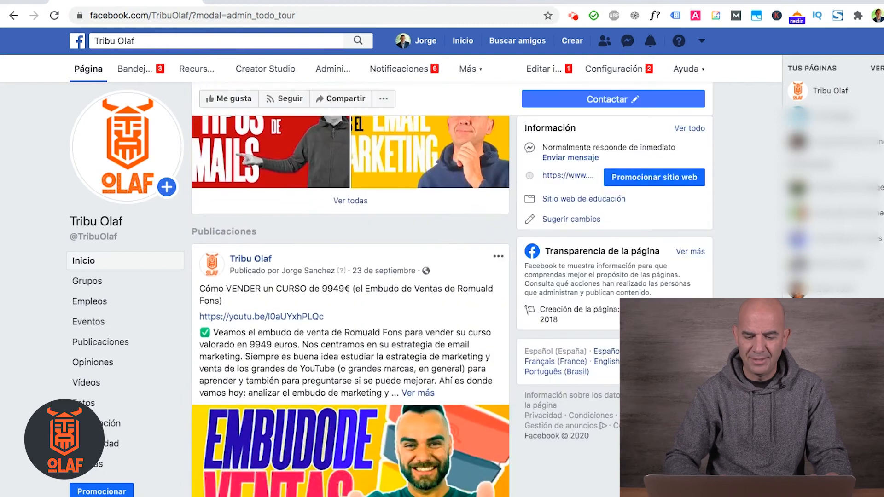
scroll(350, 290, down, 10)
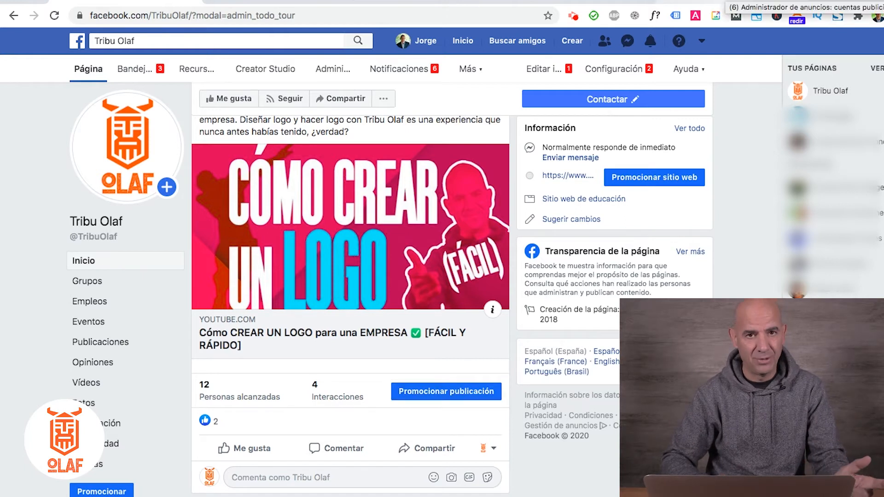
Switch to Ads Manager, bring up the objectives for a new campaign, and open the ad set of Nueva campaña for editing.
click(723, 2)
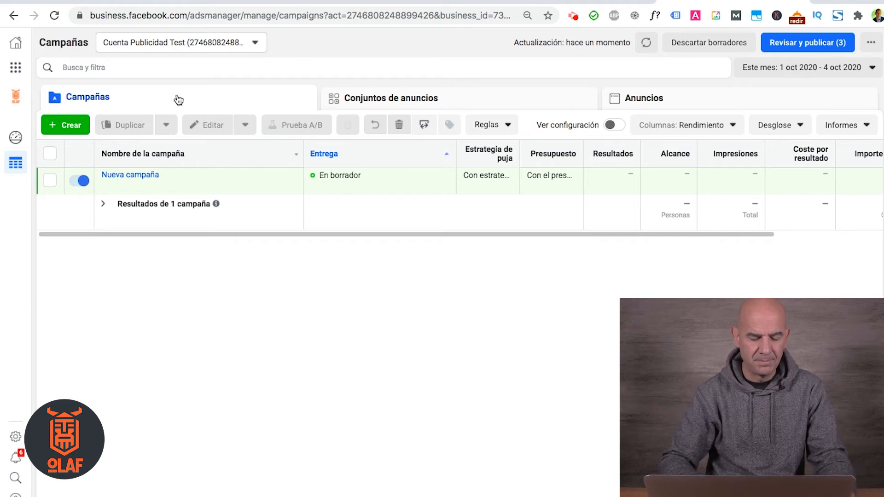
click(71, 125)
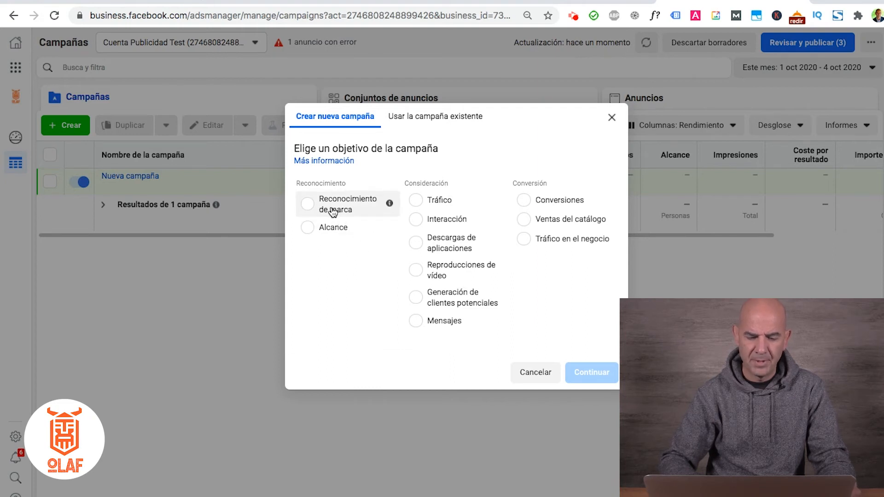
click(583, 453)
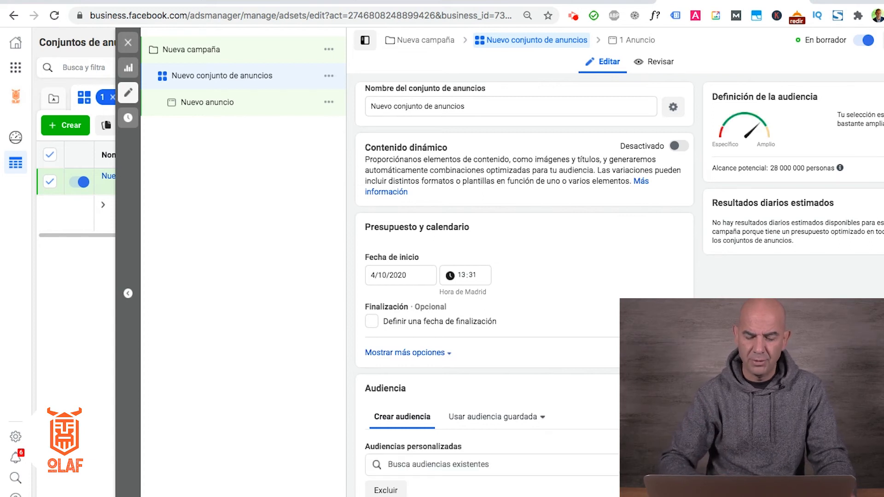
Examine the ad set's audience settings, including custom audiences, locations, age, gender, detailed targeting and languages.
scroll(525, 281, down, 8)
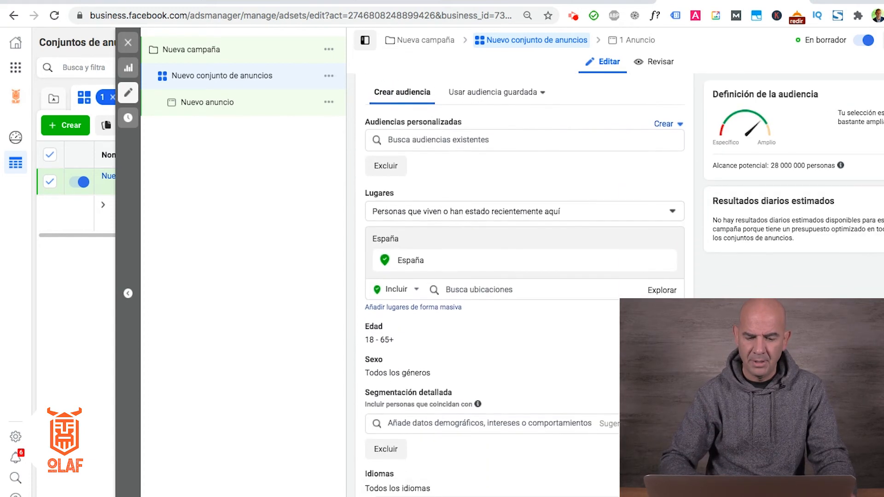
scroll(525, 281, up, 1)
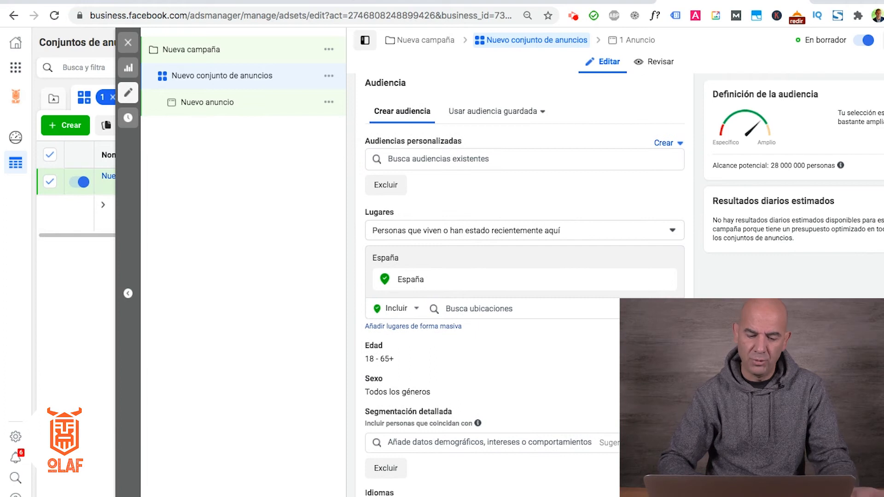
scroll(524, 281, down, 1)
scroll(525, 281, down, 1)
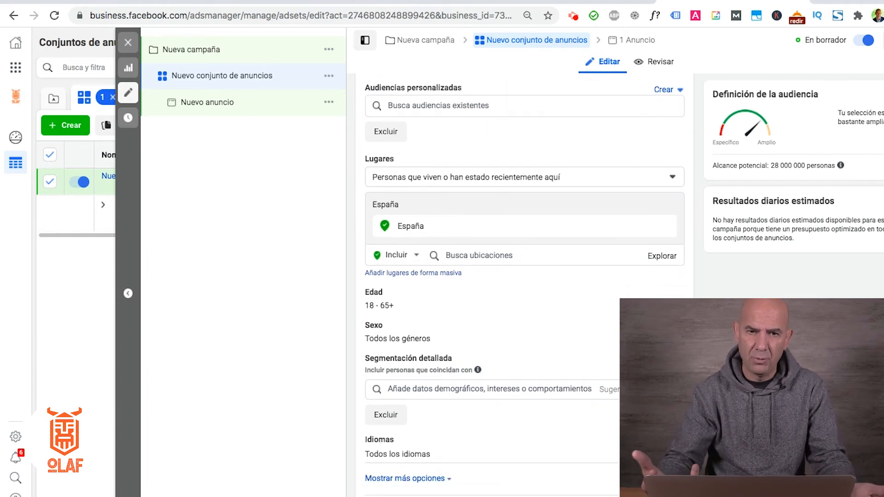
click(467, 106)
click(725, 304)
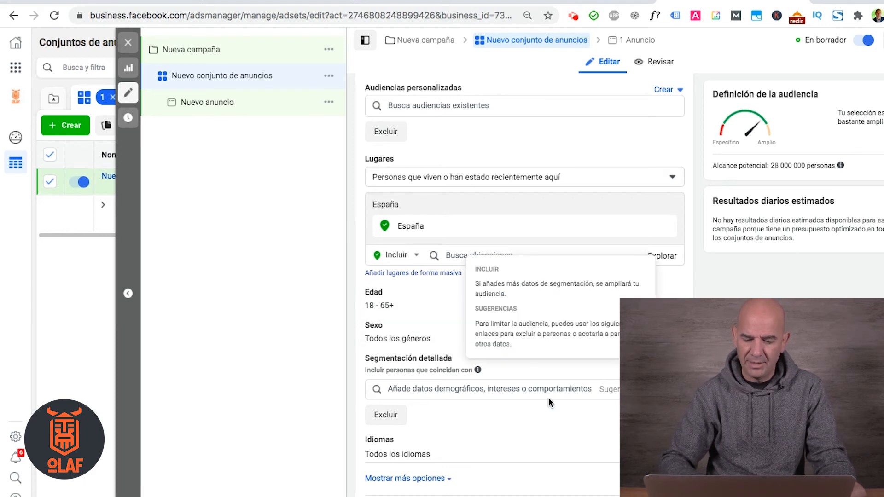
scroll(525, 286, down, 1)
scroll(584, 353, down, 3)
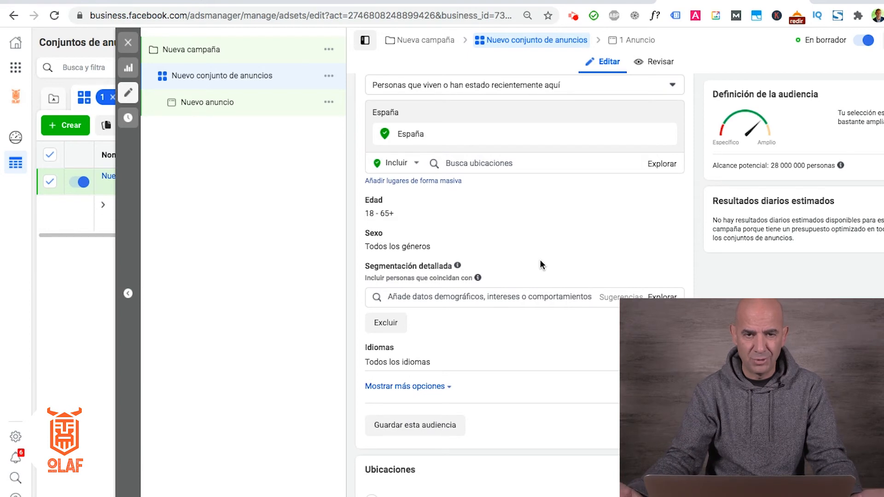
scroll(541, 265, up, 2)
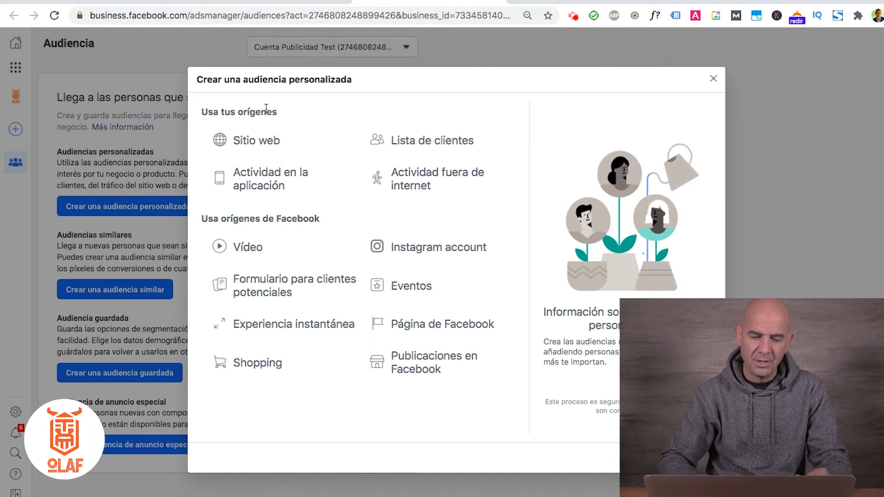
Leave the custom audience sources, open the form for creating an audiencia similar, and examine its available origins and audience size scale.
mouse_move(425, 141)
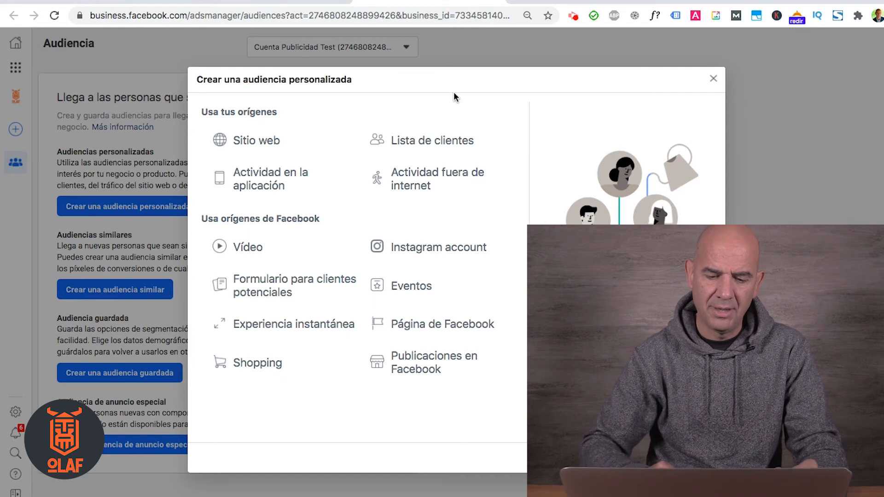
mouse_move(307, 142)
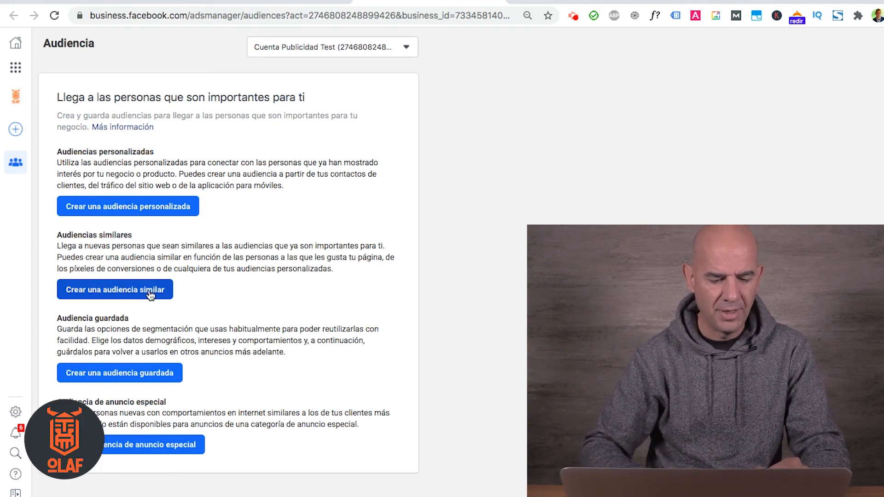
click(102, 290)
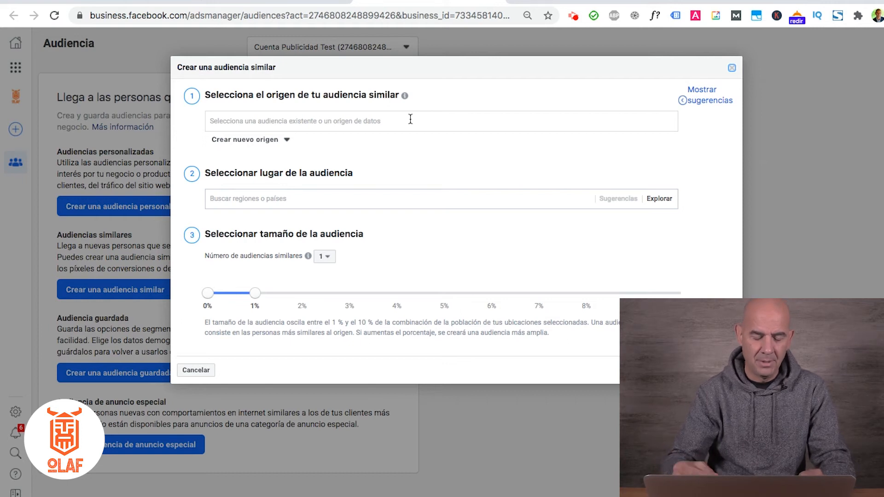
click(433, 114)
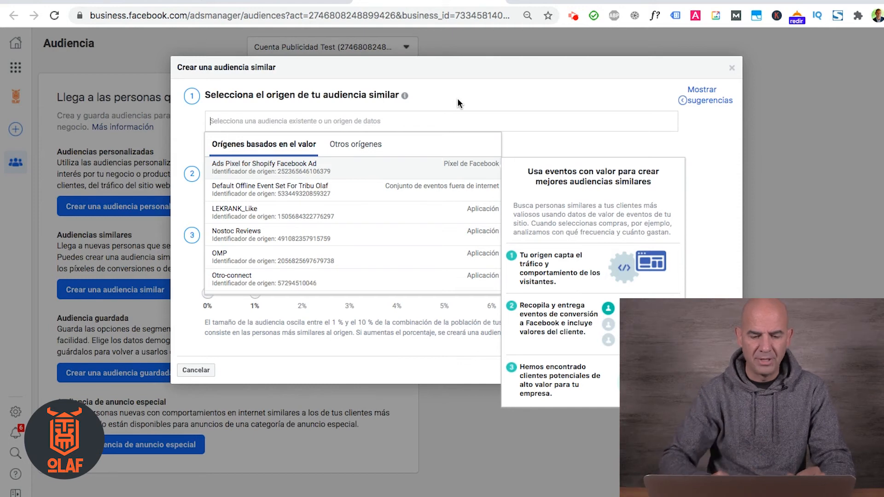
click(386, 115)
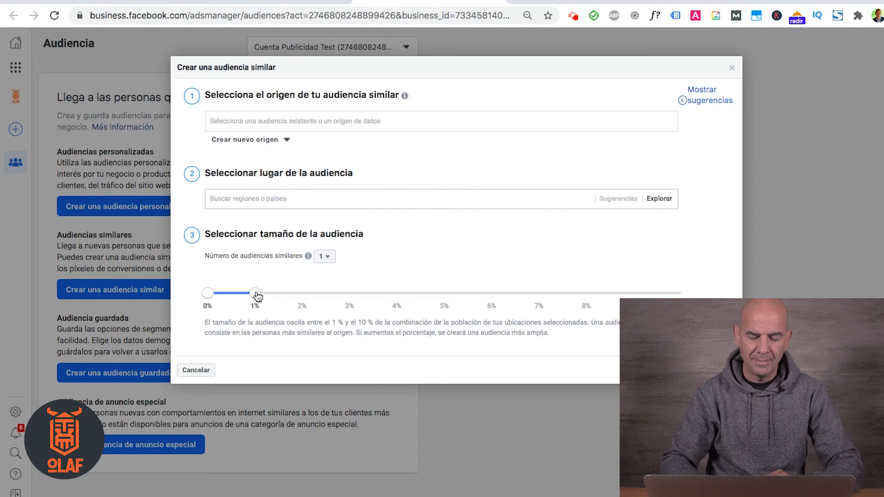
mouse_move(257, 296)
mouse_down()
mouse_move(567, 294)
mouse_move(255, 294)
mouse_up()
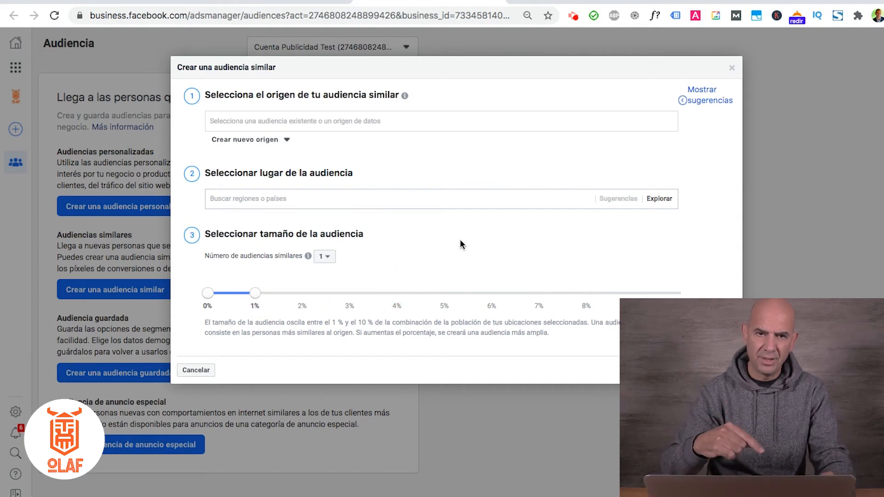